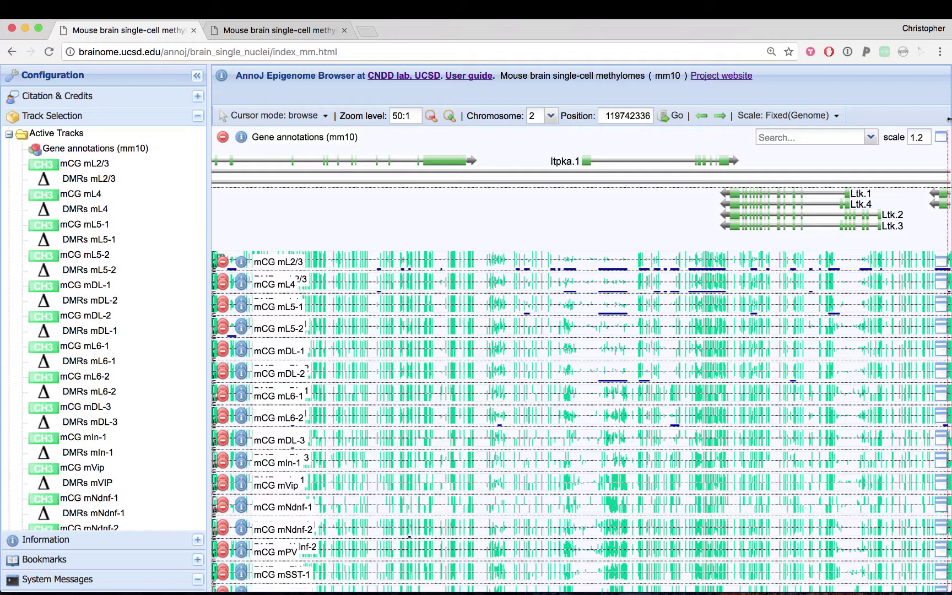
- Search the gene annotations for Gad1 and jump to the Gad1.1 glutamate decarboxylase 1 gene
{"action": "left_click", "coordinate": [833, 140]}
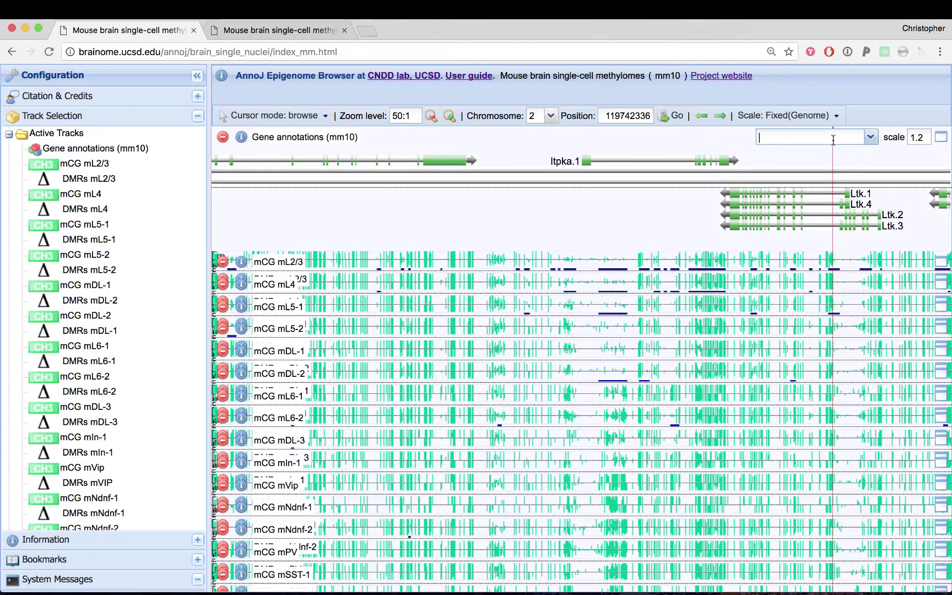
{"action": "type", "text": "Gad1"}
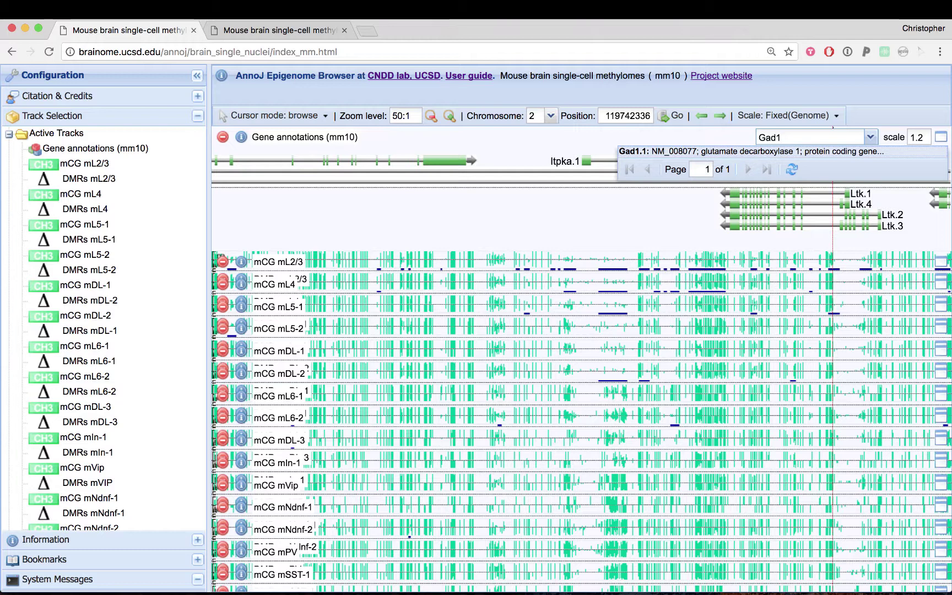
{"action": "left_click", "coordinate": [824, 156]}
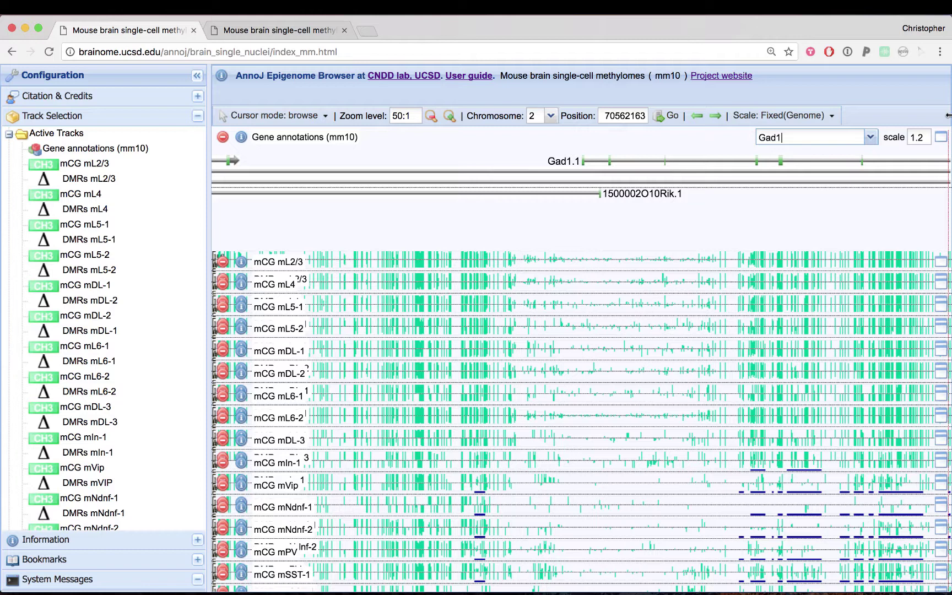
- Zoom out the genome view around Gad1 to a zoom level of 100:1
{"action": "left_click", "coordinate": [432, 117]}
{"action": "left_click", "coordinate": [433, 116]}
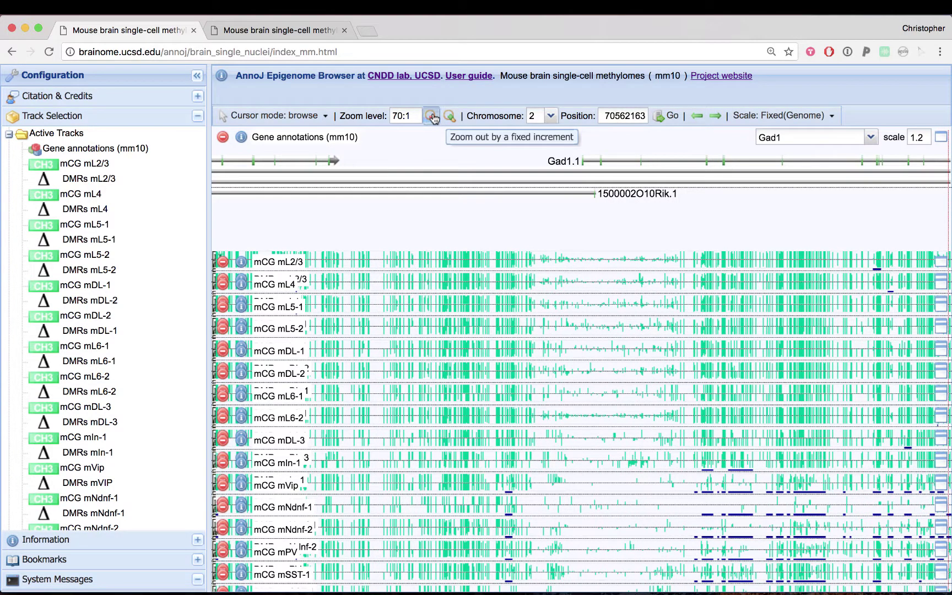
{"action": "left_click", "coordinate": [432, 117]}
{"action": "left_click", "coordinate": [433, 117]}
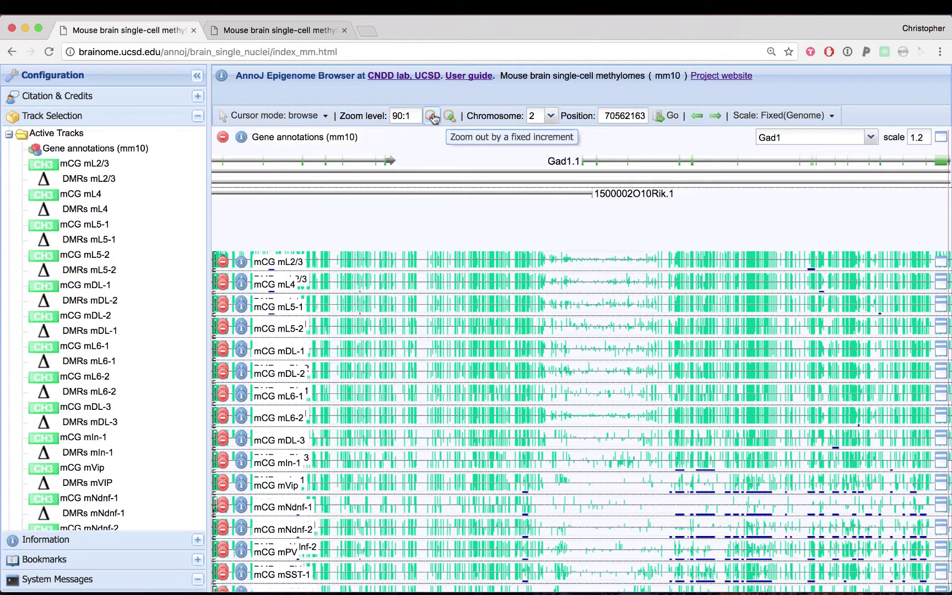
{"action": "left_click", "coordinate": [432, 117]}
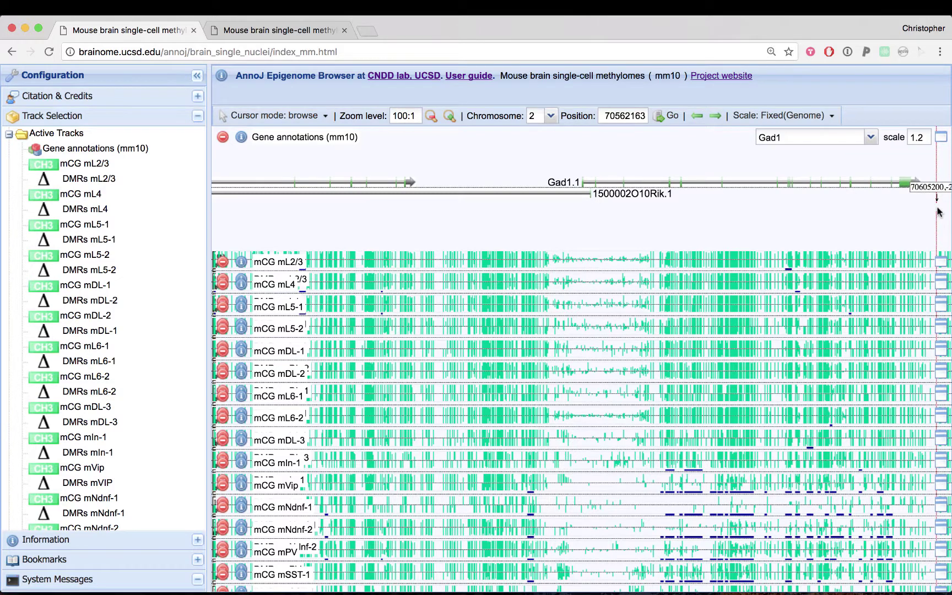
- Examine the mCG, mCH and mC tracks around Gad1, comparing methylation across the neuron types
{"action": "scroll", "coordinate": [939, 211], "scroll_direction": "down", "scroll_amount": 2}
{"action": "scroll", "coordinate": [940, 210], "scroll_direction": "down", "scroll_amount": 3}
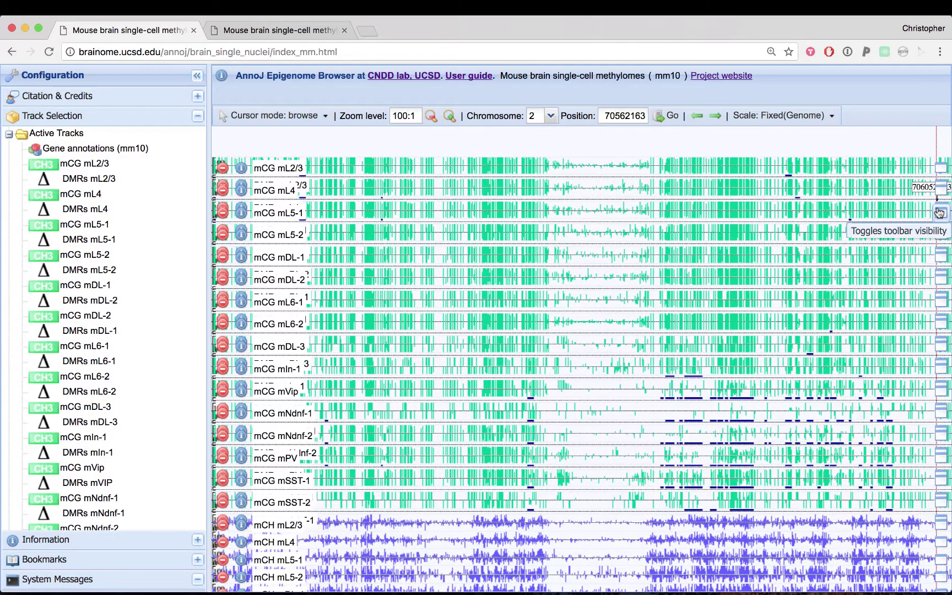
{"action": "scroll", "coordinate": [939, 211], "scroll_direction": "down", "scroll_amount": 4}
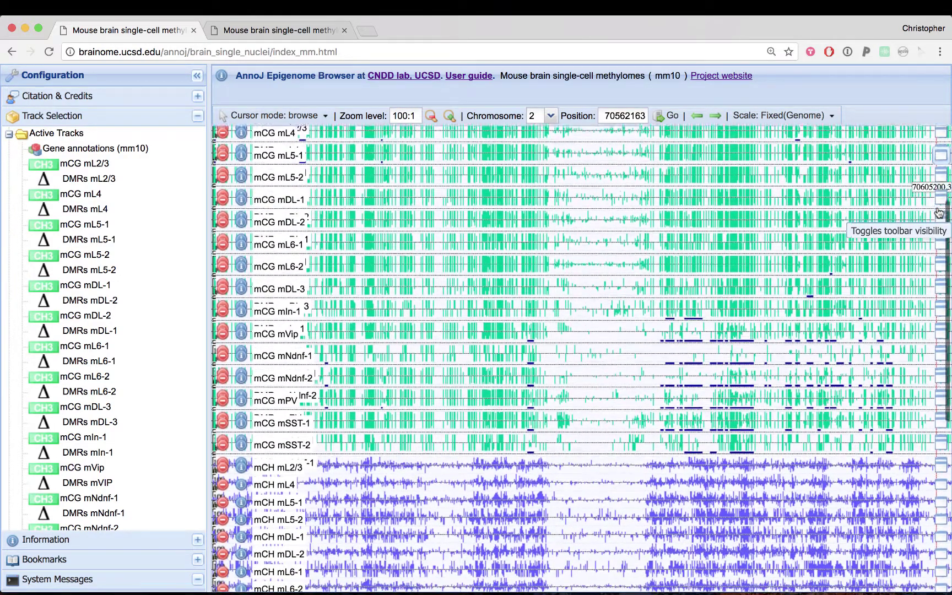
{"action": "scroll", "coordinate": [939, 211], "scroll_direction": "down", "scroll_amount": 1}
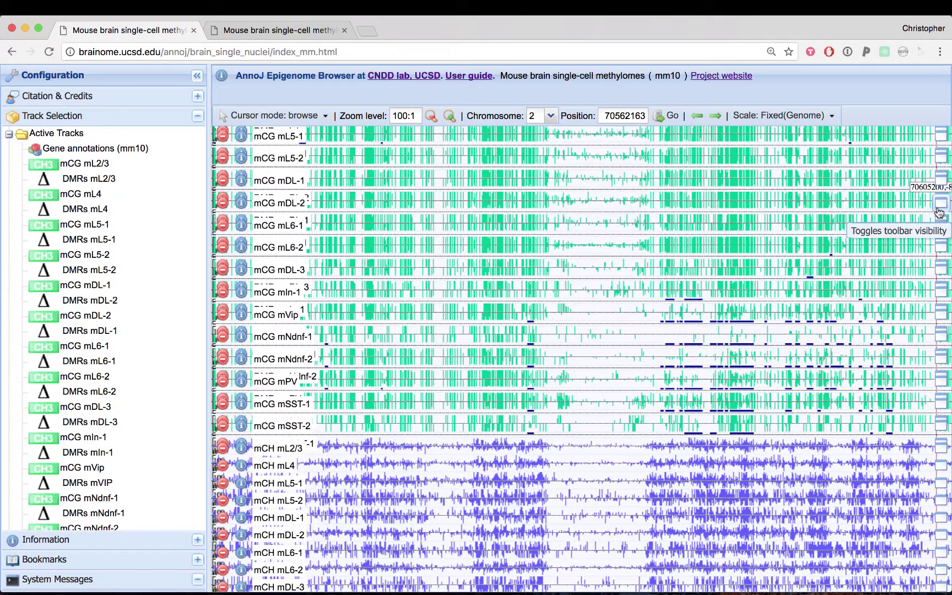
{"action": "scroll", "coordinate": [939, 212], "scroll_direction": "down", "scroll_amount": 7}
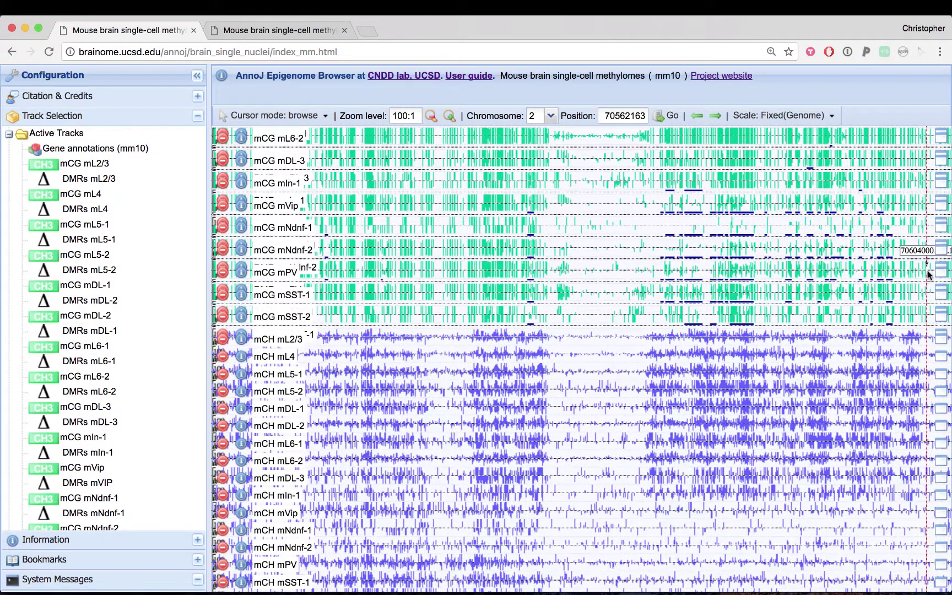
{"action": "scroll", "coordinate": [928, 273], "scroll_direction": "down", "scroll_amount": 7}
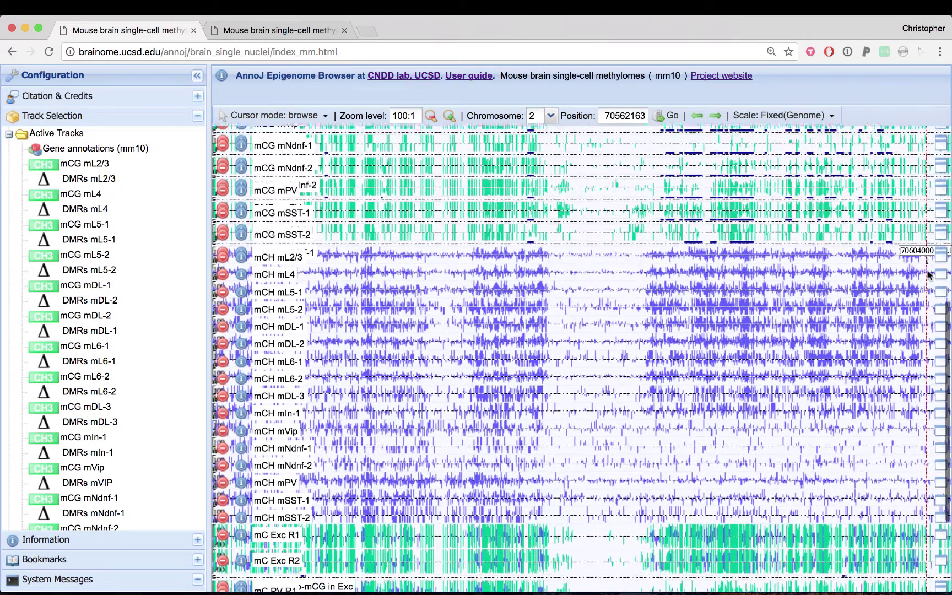
{"action": "scroll", "coordinate": [928, 273], "scroll_direction": "down", "scroll_amount": 1}
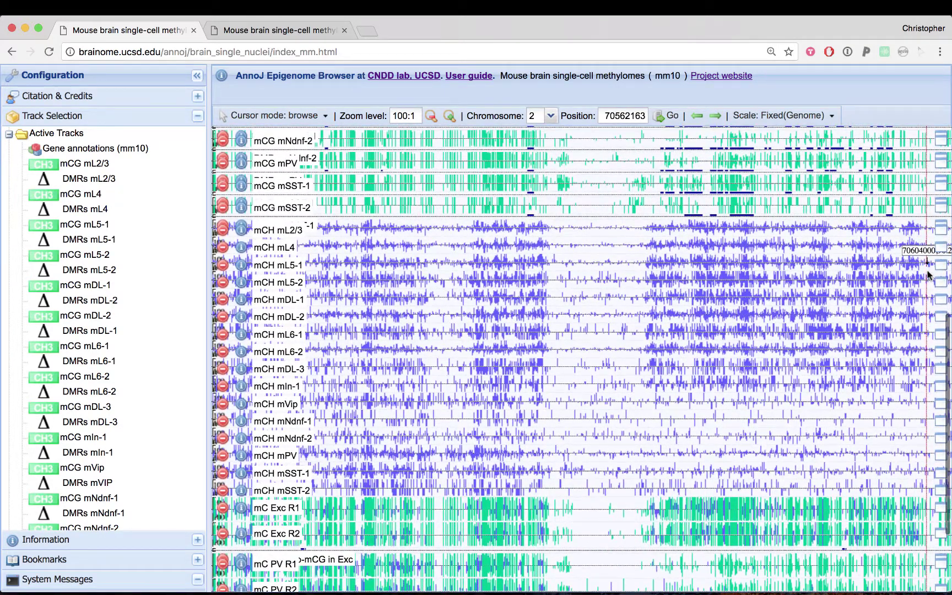
{"action": "scroll", "coordinate": [928, 273], "scroll_direction": "down", "scroll_amount": 8}
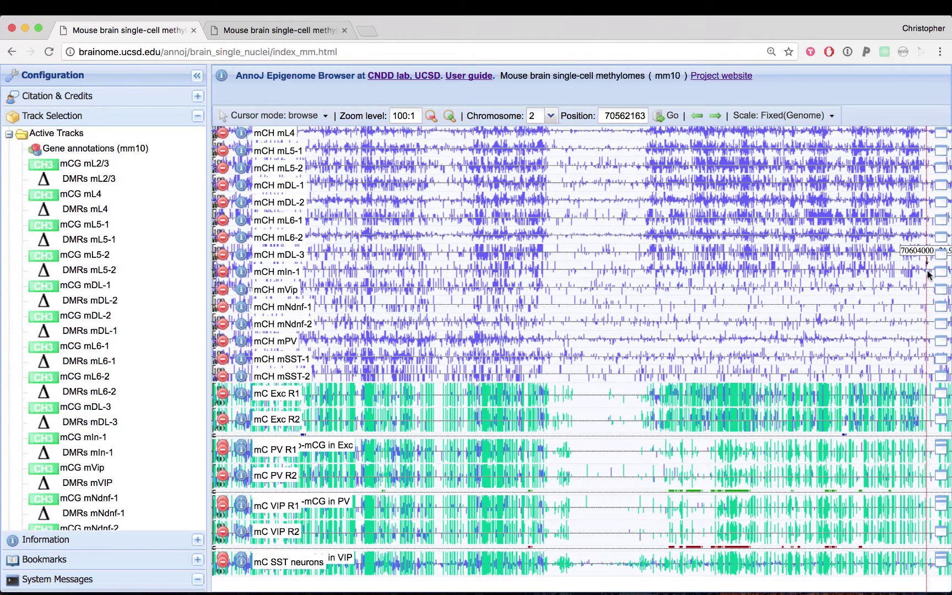
{"action": "scroll", "coordinate": [929, 274], "scroll_direction": "up", "scroll_amount": 15}
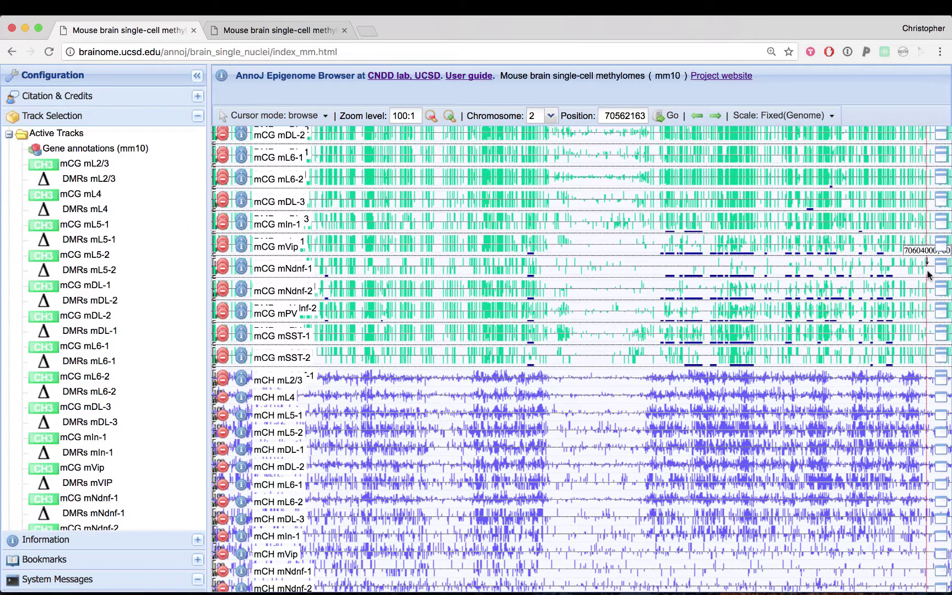
{"action": "scroll", "coordinate": [928, 274], "scroll_direction": "up", "scroll_amount": 12}
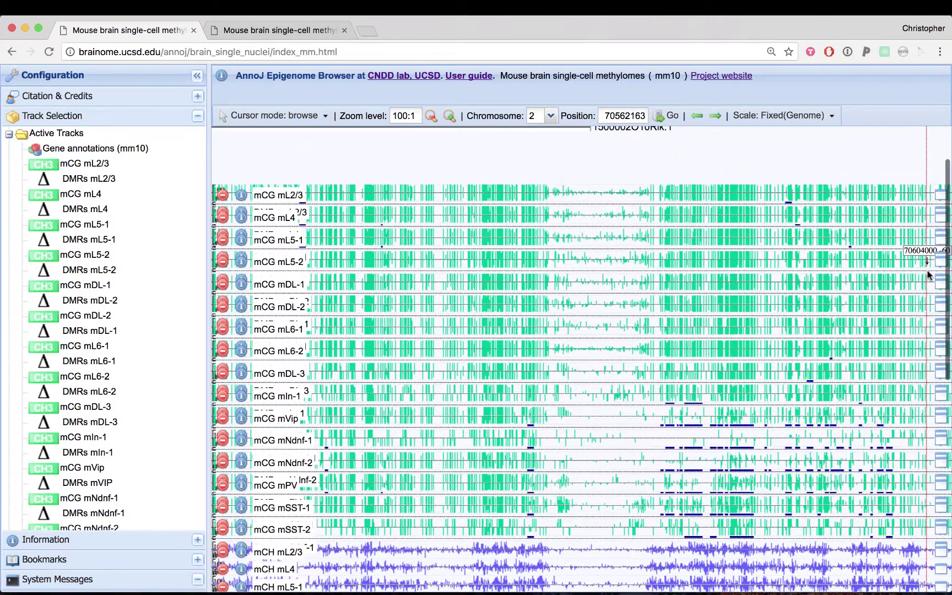
{"action": "scroll", "coordinate": [929, 274], "scroll_direction": "up", "scroll_amount": 1}
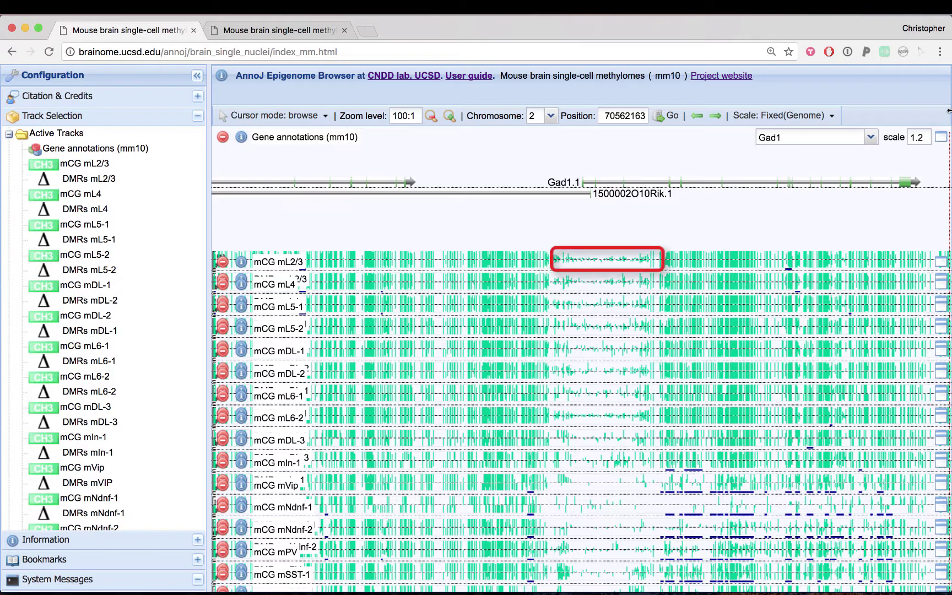
- Switch the cursor mode to zoom, and check the chromosome 1 view in the second browser tab before returning to the Gad1 view
{"action": "key", "text": "z"}
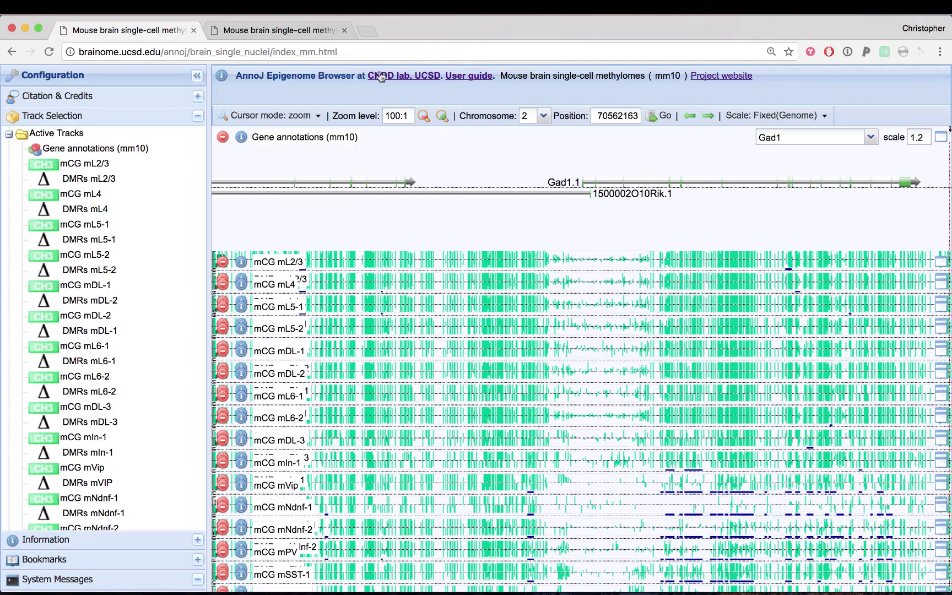
{"action": "left_click", "coordinate": [293, 34]}
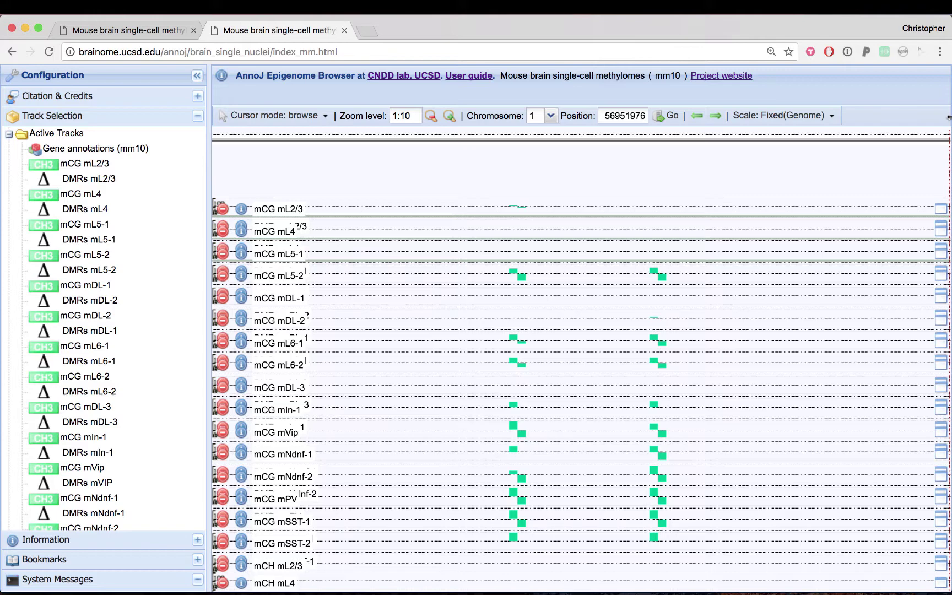
{"action": "left_click", "coordinate": [166, 29]}
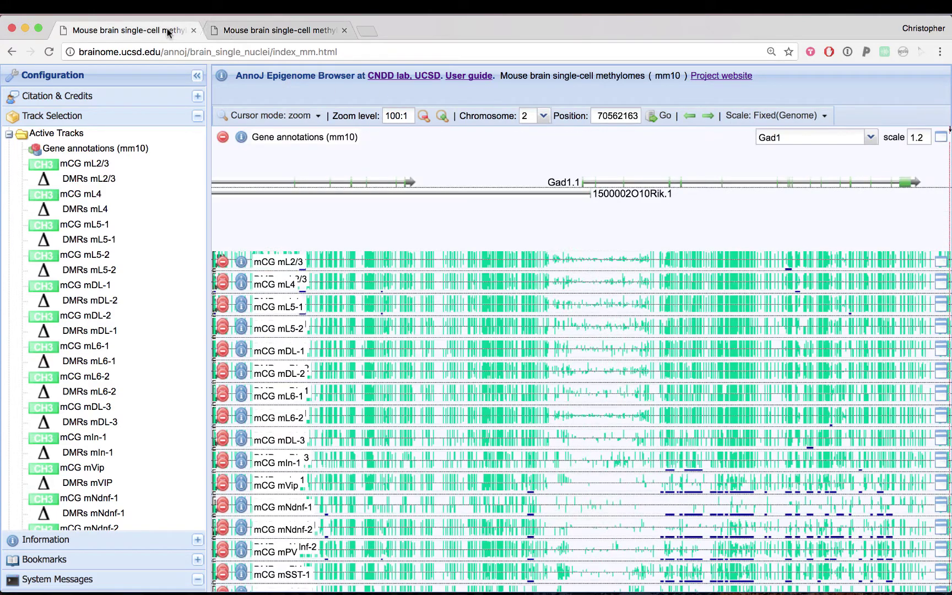
{"action": "left_click", "coordinate": [948, 117]}
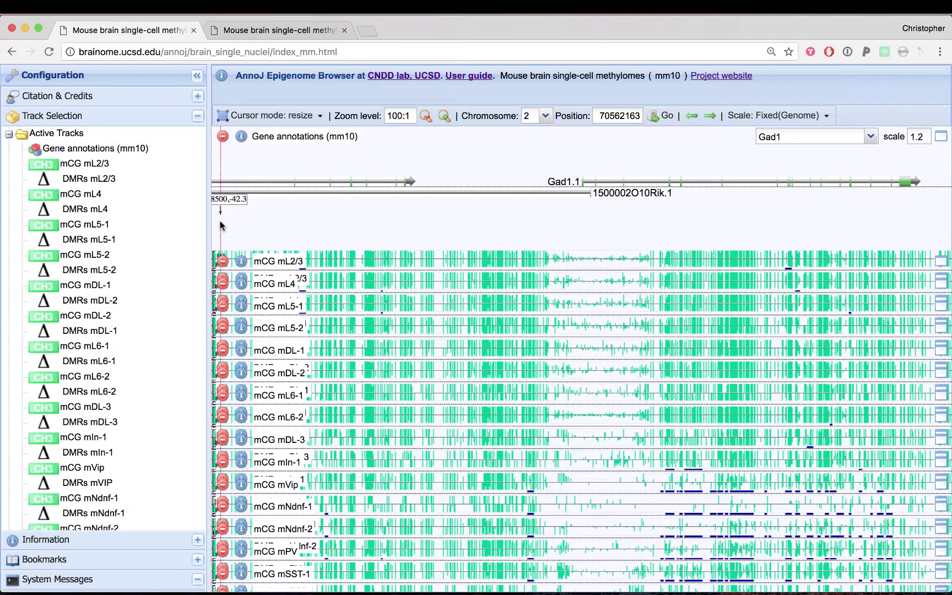
- Remove the mCG mL2/3 and mCG mL4 tracks from the active tracks
{"action": "left_click", "coordinate": [222, 264]}
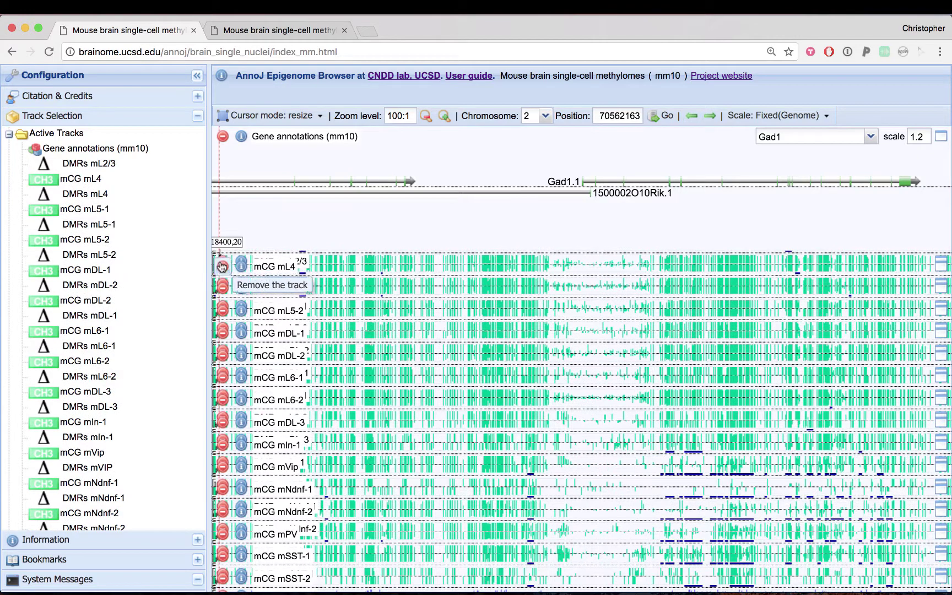
{"action": "left_click", "coordinate": [75, 179]}
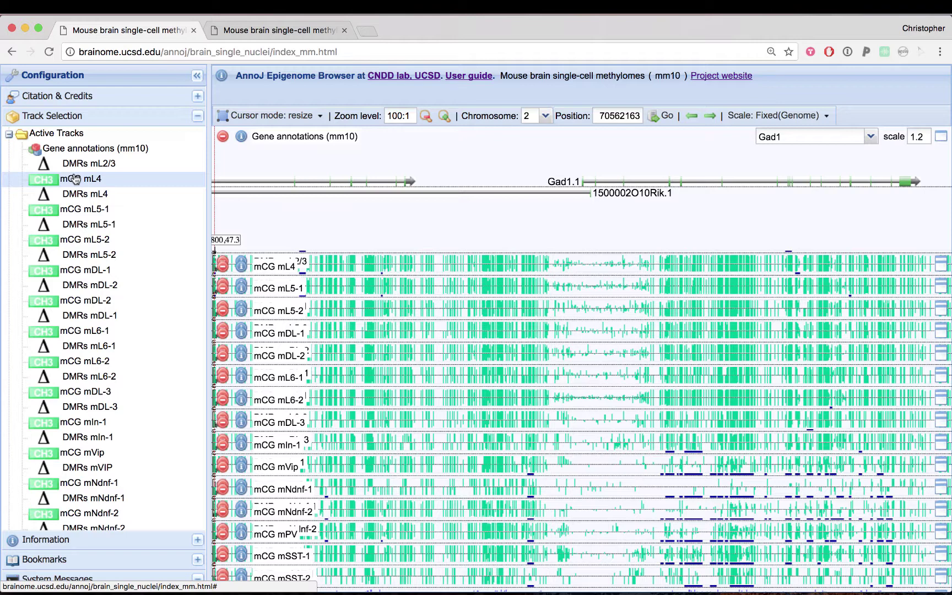
{"action": "double_click", "coordinate": [75, 179]}
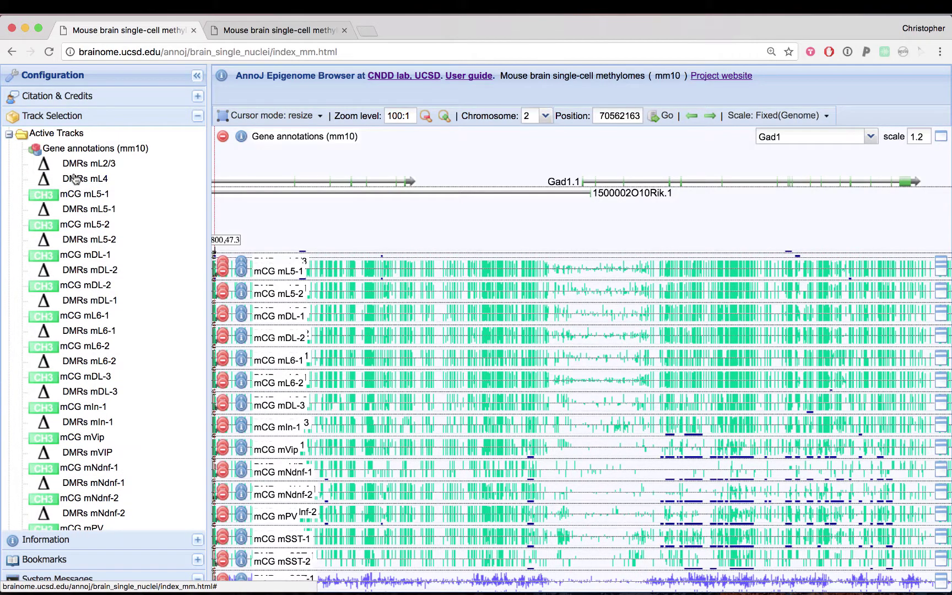
- Reactivate the mCG mL2/3 track from the DNA Methylation group of the inactive tracks
{"action": "scroll", "coordinate": [75, 179], "scroll_direction": "down", "scroll_amount": 15}
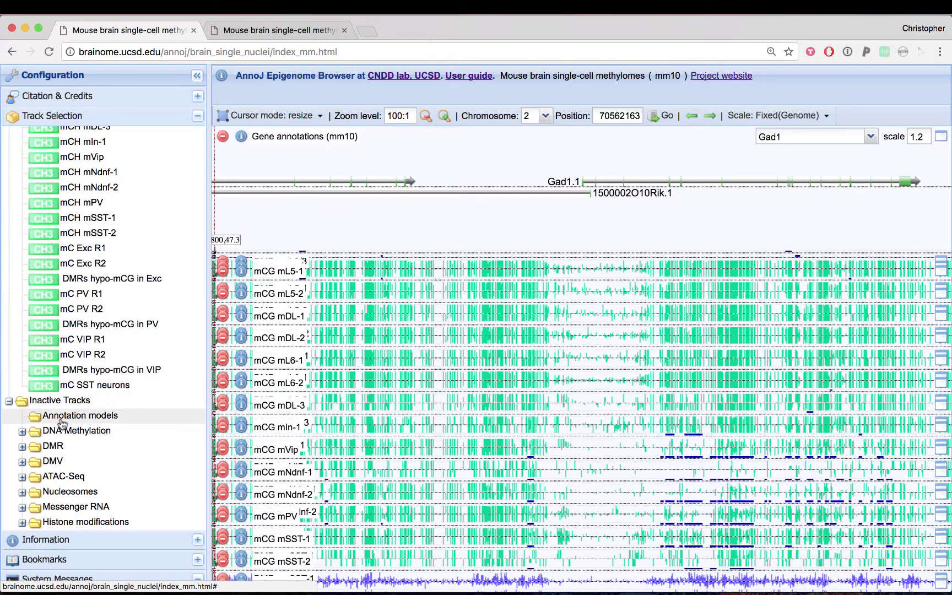
{"action": "left_click", "coordinate": [22, 431]}
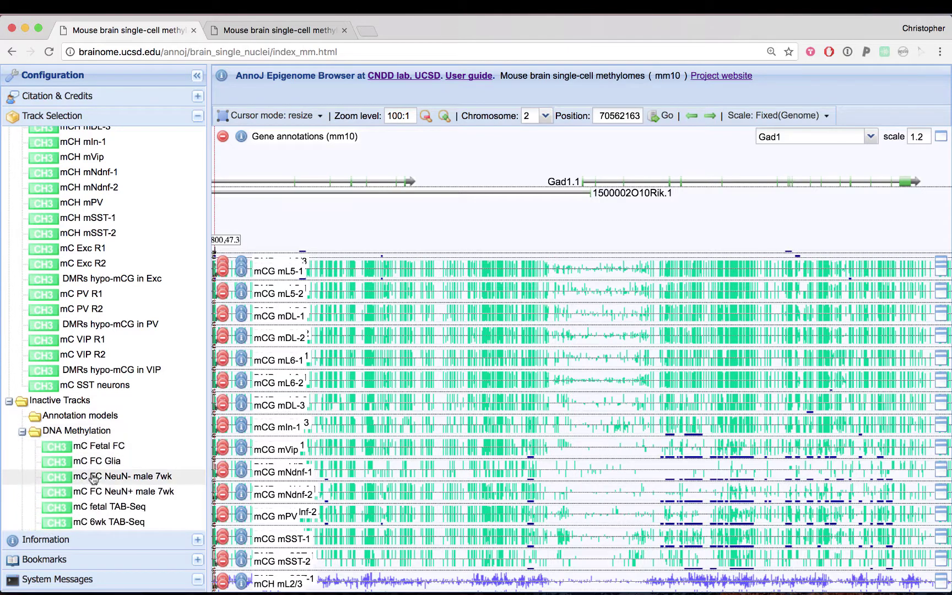
{"action": "scroll", "coordinate": [90, 479], "scroll_direction": "down", "scroll_amount": 5}
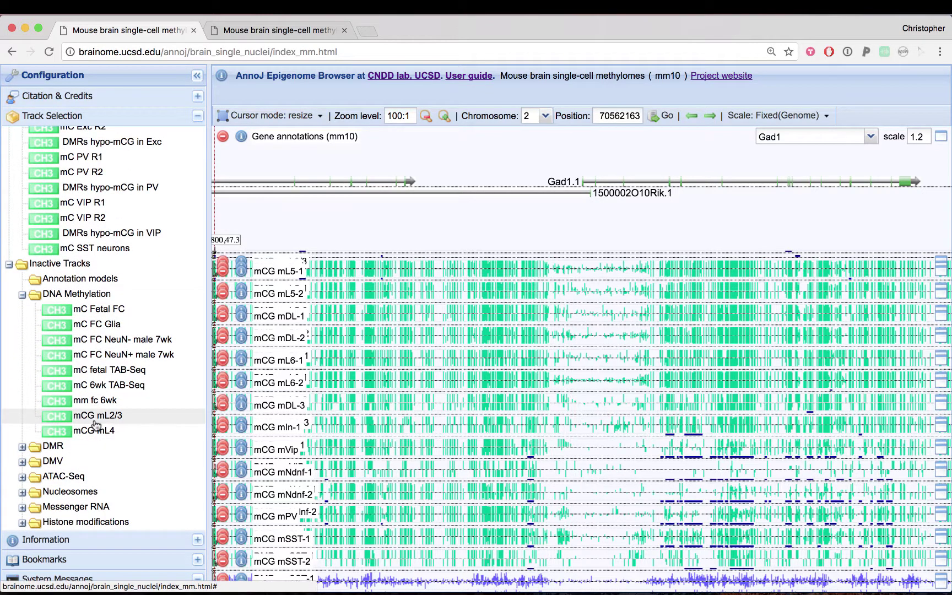
{"action": "double_click", "coordinate": [95, 419]}
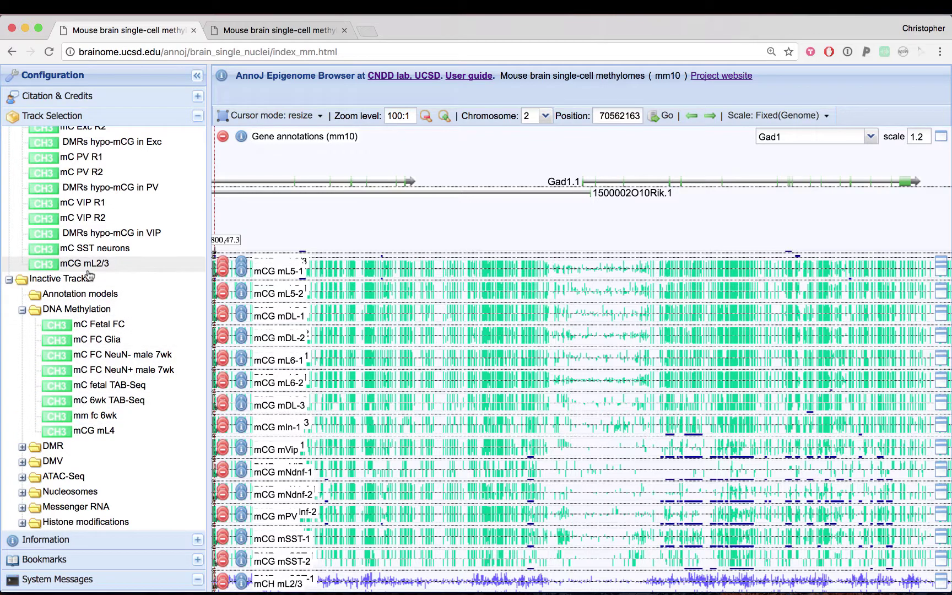
- Move the mCG mL2/3 track up the active track list to directly below Gene annotations (mm10)
{"action": "left_click_drag", "start_coordinate": [90, 275], "coordinate": [95, 141]}
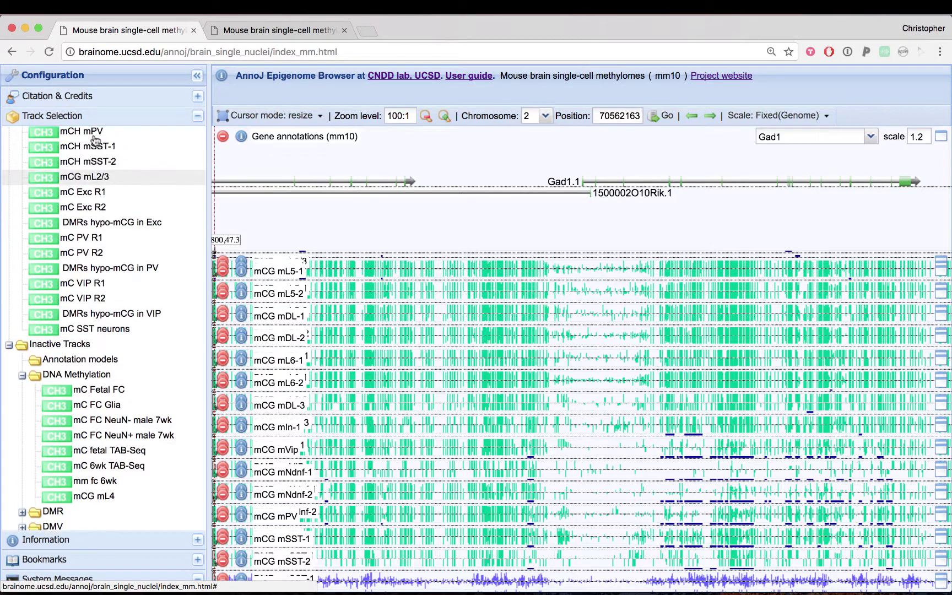
{"action": "scroll", "coordinate": [95, 141], "scroll_direction": "up", "scroll_amount": 10}
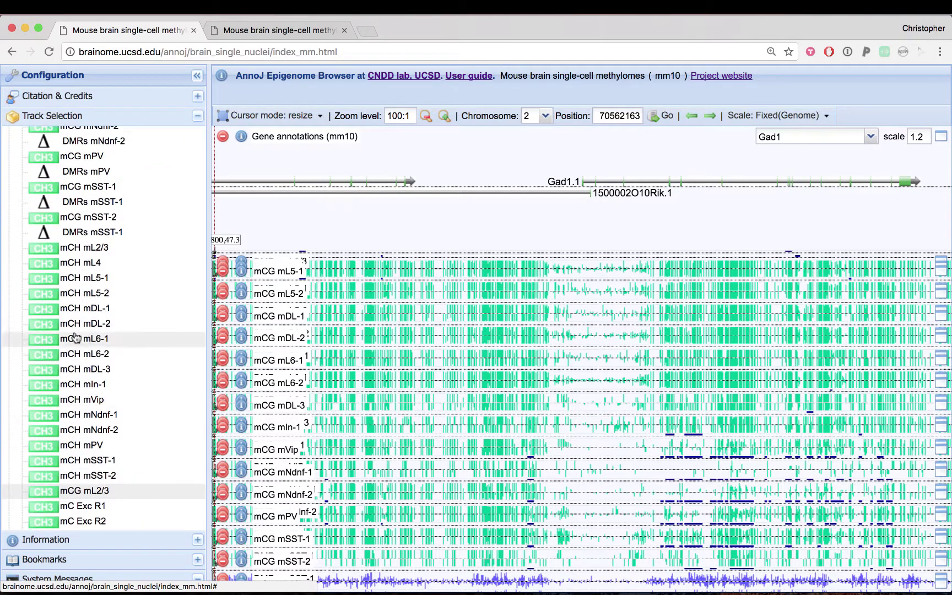
{"action": "left_click_drag", "start_coordinate": [74, 492], "coordinate": [97, 146]}
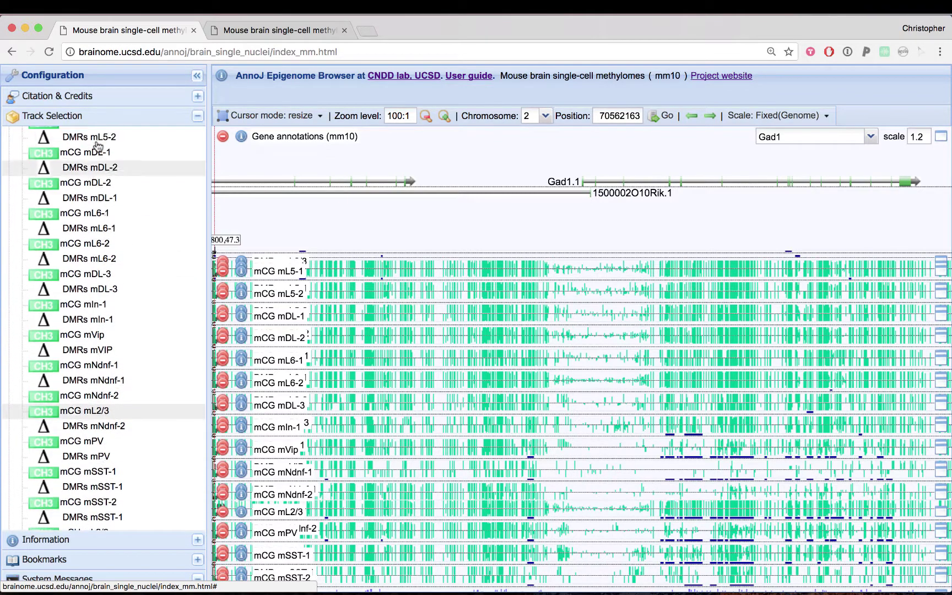
{"action": "left_click_drag", "start_coordinate": [88, 424], "coordinate": [96, 138]}
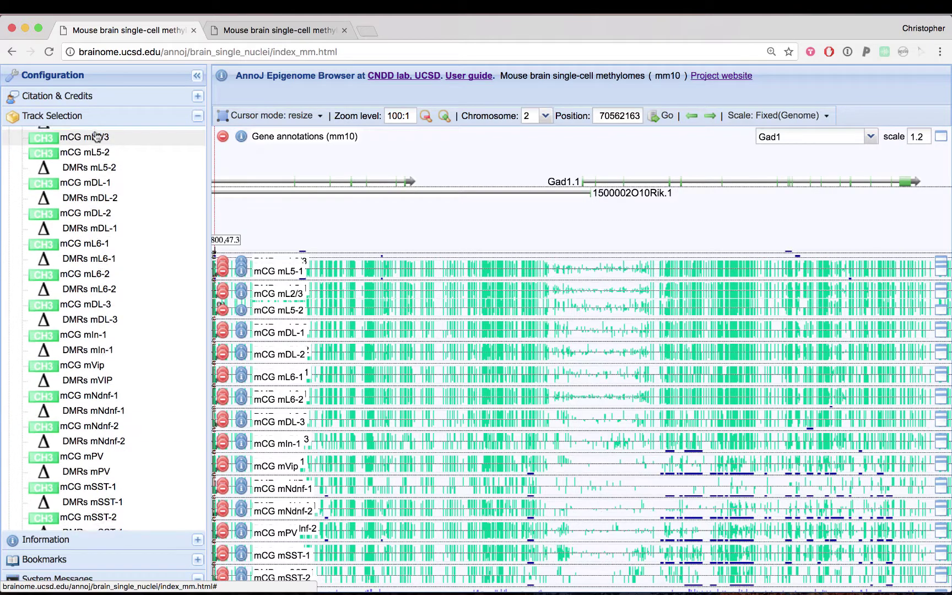
{"action": "left_click_drag", "start_coordinate": [89, 226], "coordinate": [91, 161]}
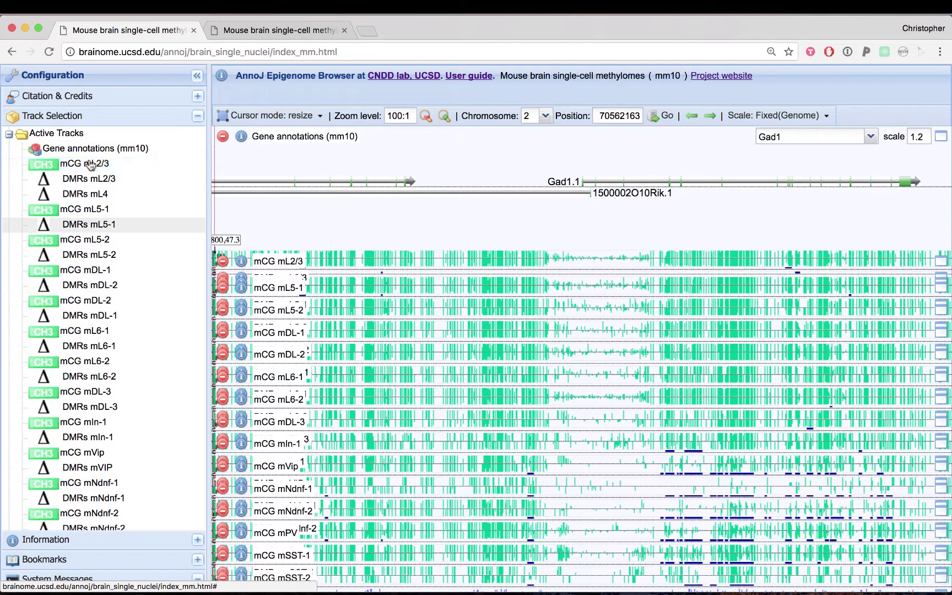